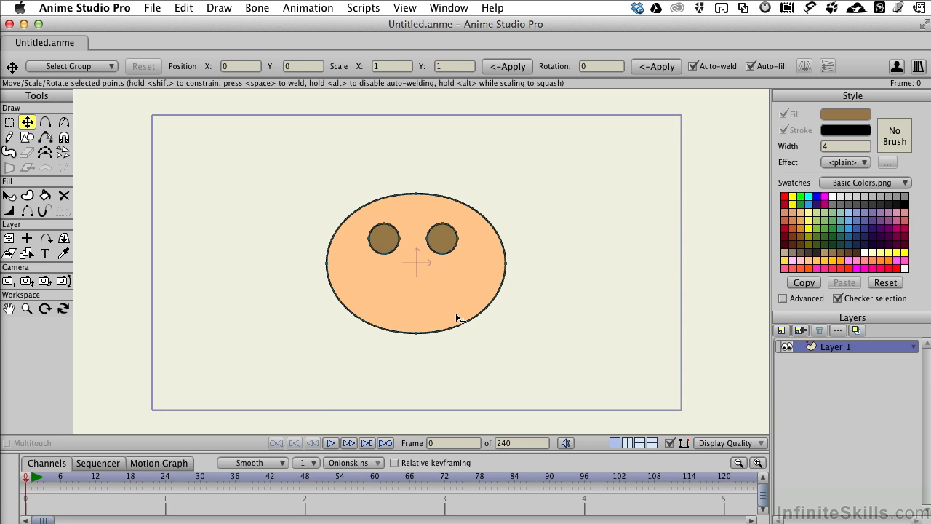
Step: Draw a three-edge mouth outline below the eyes, welding the last point to the first to close it
left_click(46, 123)
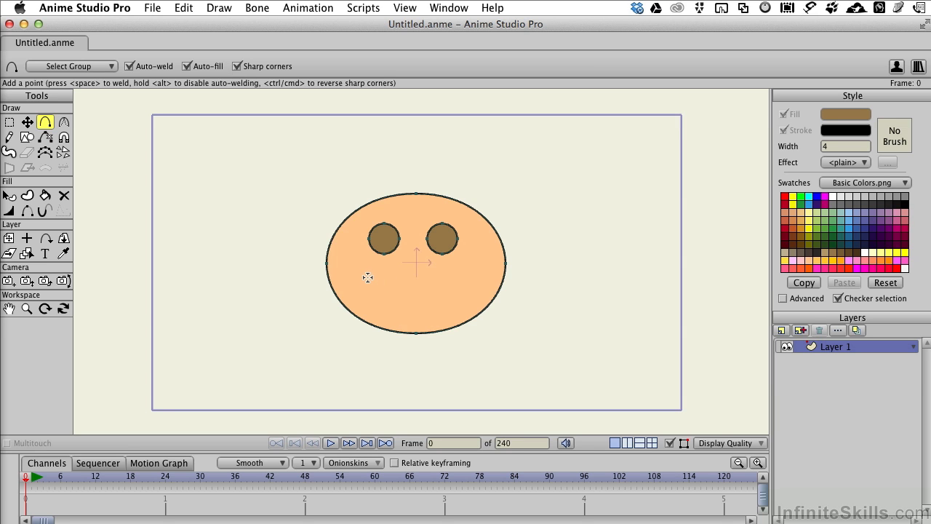
left_click_drag(365, 277, 416, 288)
mouse_move(416, 287)
left_mouse_down()
mouse_move(482, 272)
mouse_move(420, 308)
left_mouse_up()
left_click_drag(421, 308, 364, 277)
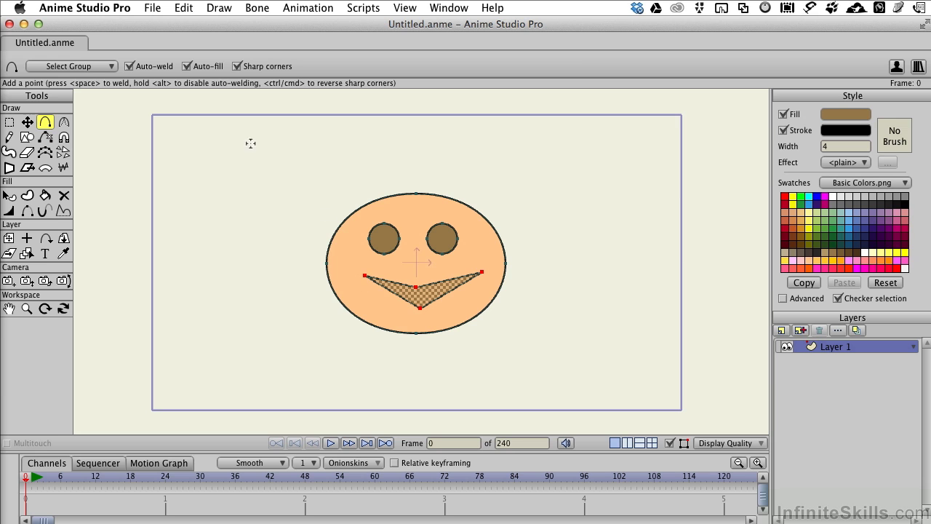
left_click(64, 122)
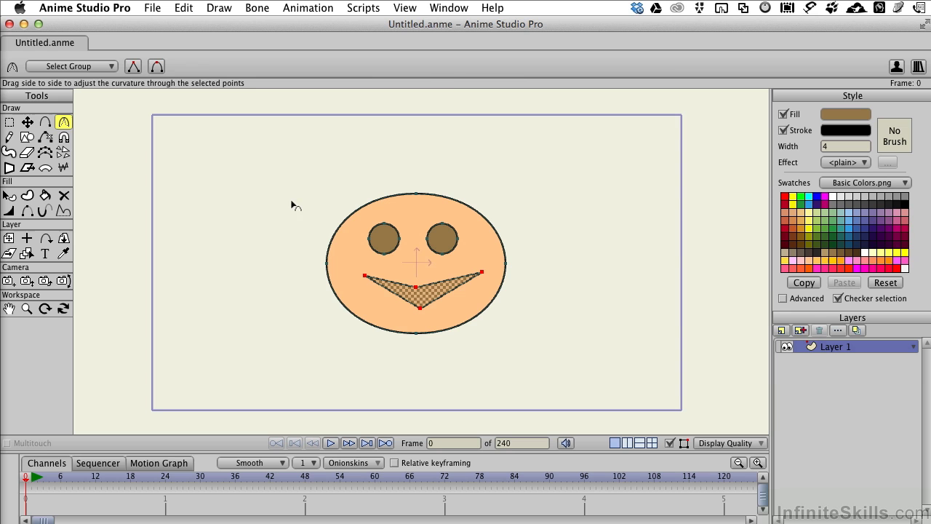
Step: Bend the mouth's lower V edges and its top edge into smooth curves with the Curvature tool
left_click(26, 122)
left_click(187, 225)
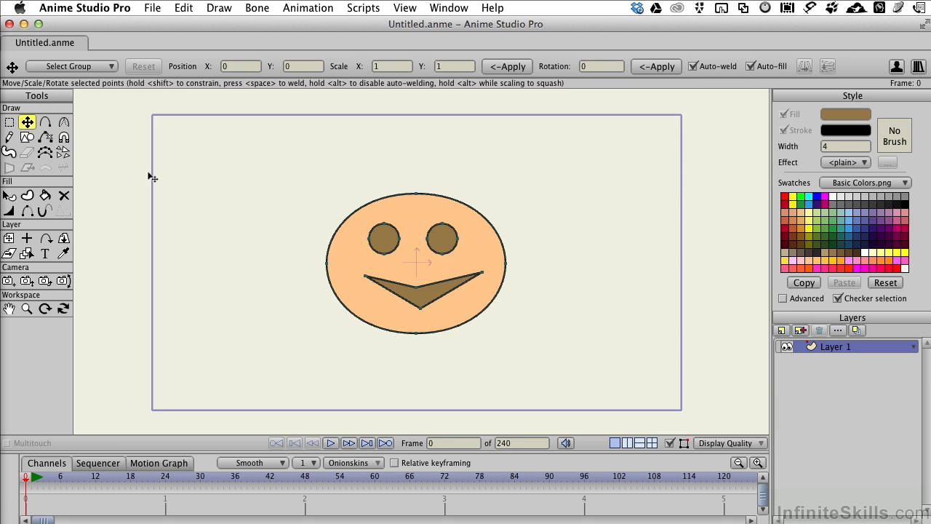
left_click(64, 123)
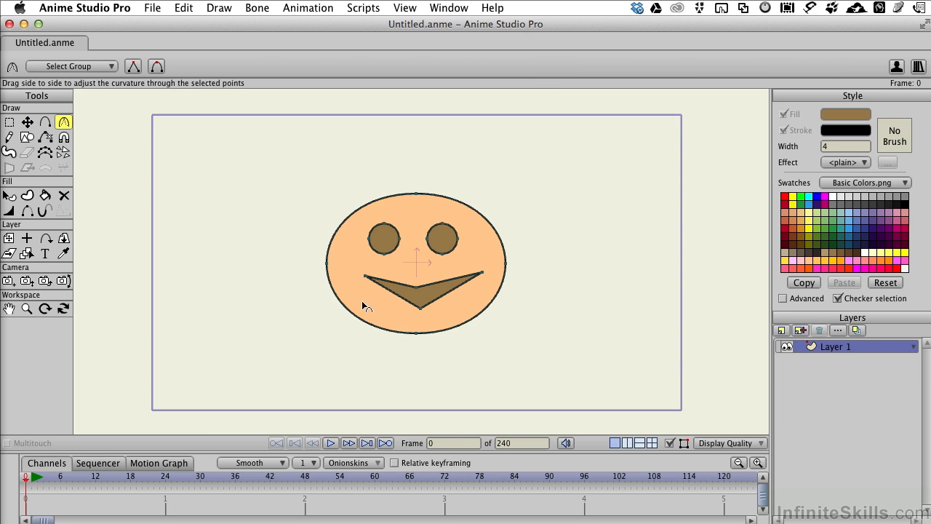
left_click_drag(422, 311, 652, 286)
left_click_drag(417, 286, 792, 245)
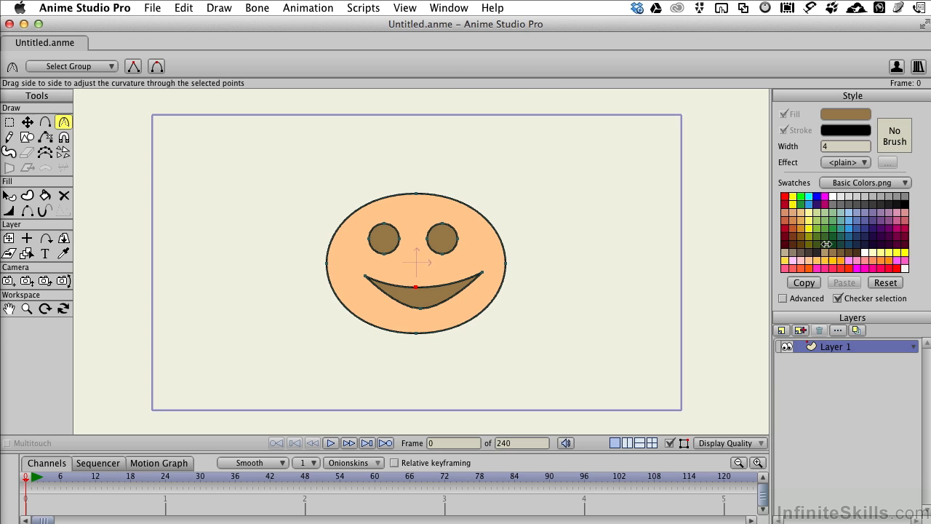
Step: Select all the mouth's points and shift the mouth slightly left
left_click(26, 122)
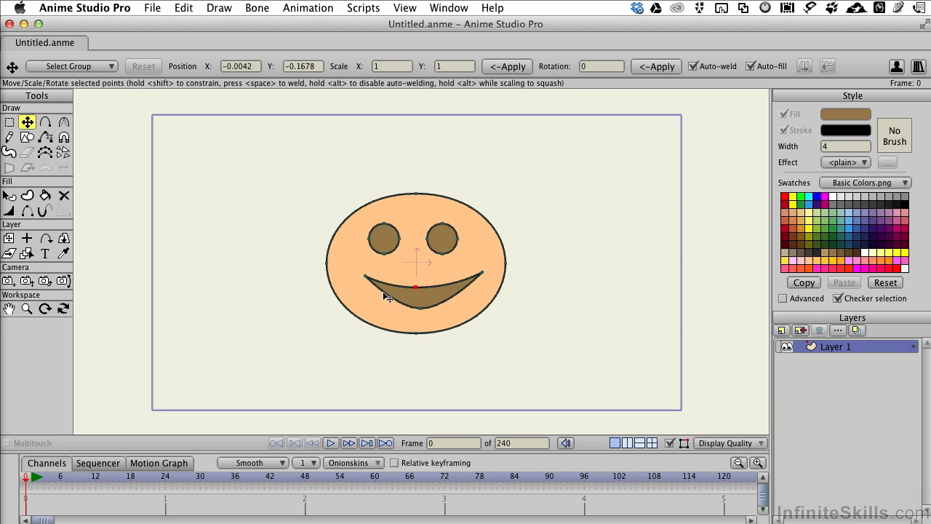
double_click(424, 299)
left_click_drag(425, 299, 417, 301)
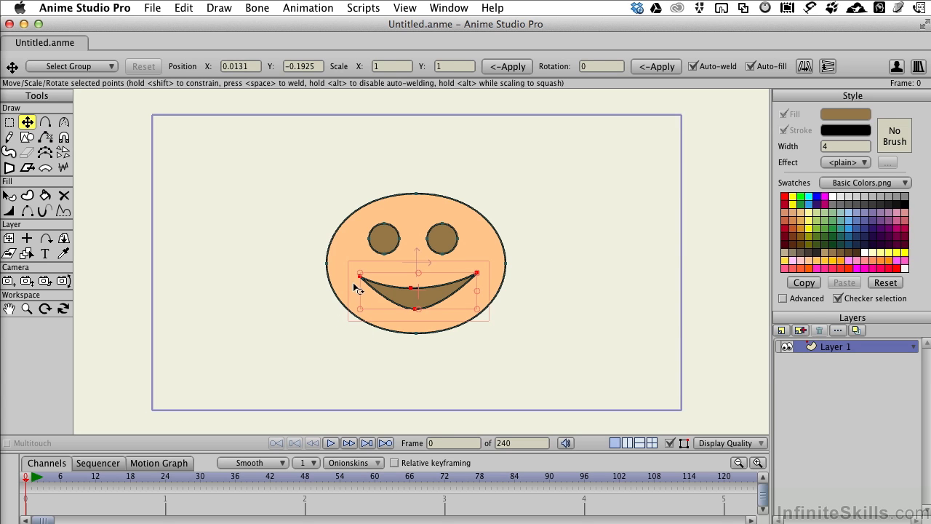
Step: Fill the mouth shape with an orange-red swatch from the Style palette
left_click(9, 195)
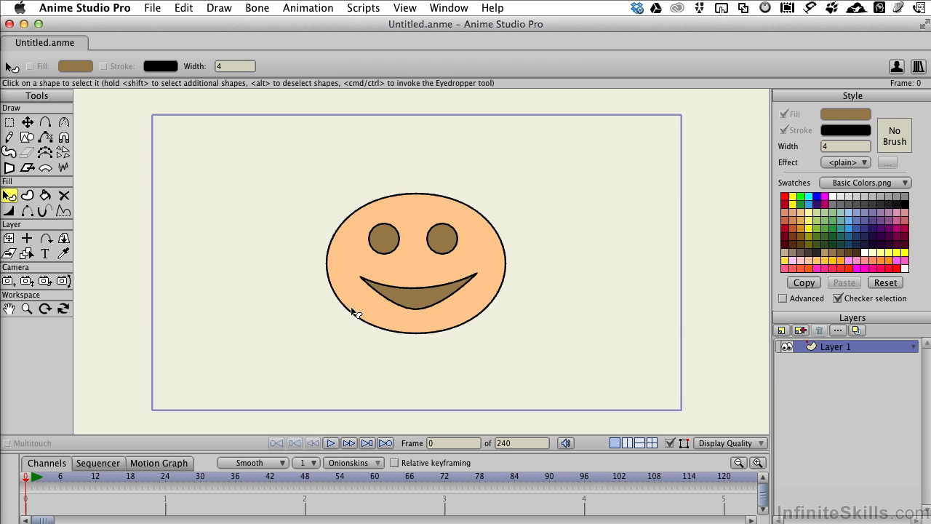
left_click(422, 300)
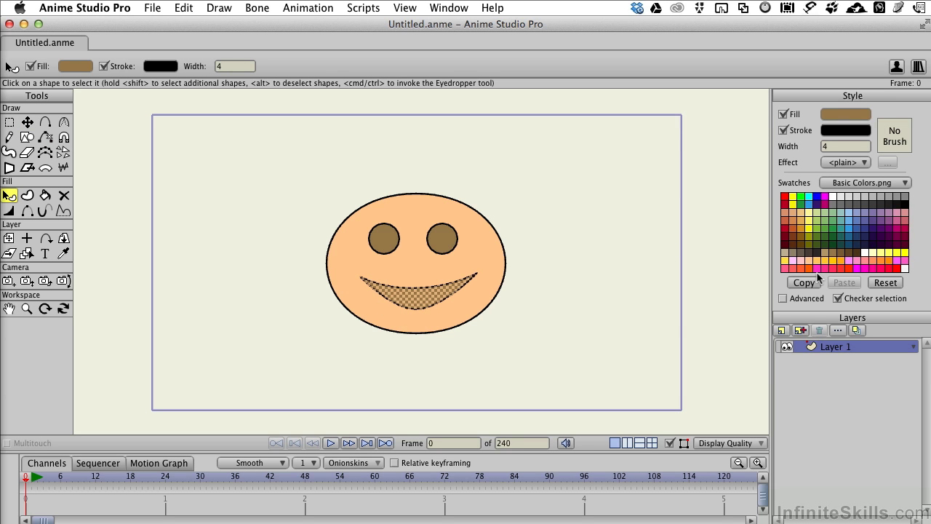
left_click(904, 260)
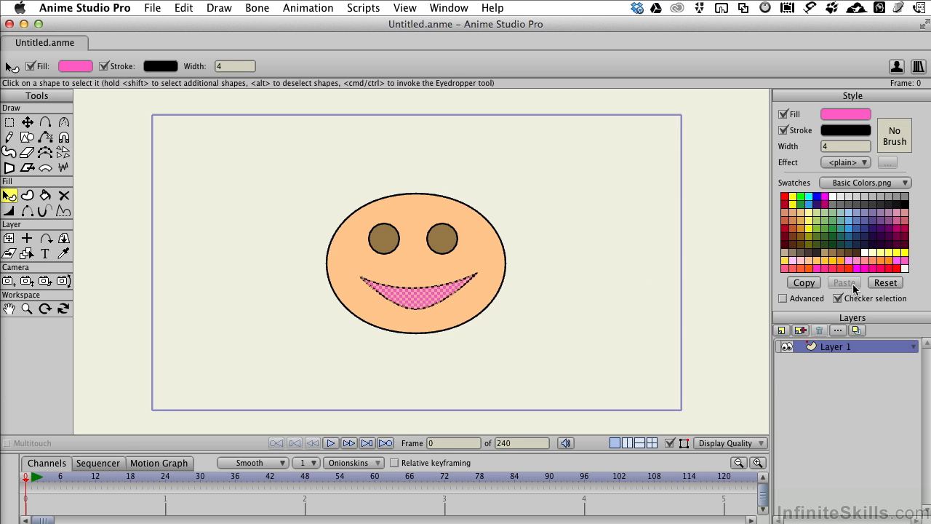
left_click(803, 268)
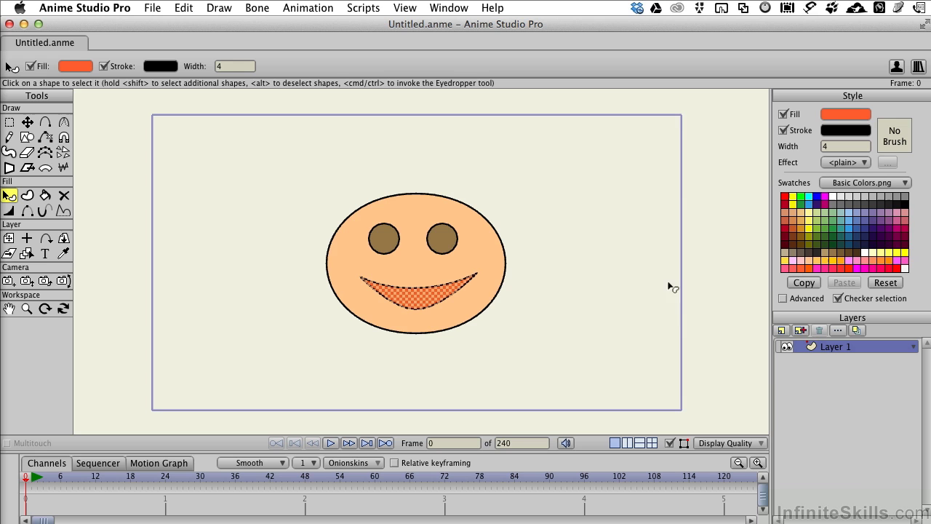
left_click(561, 286)
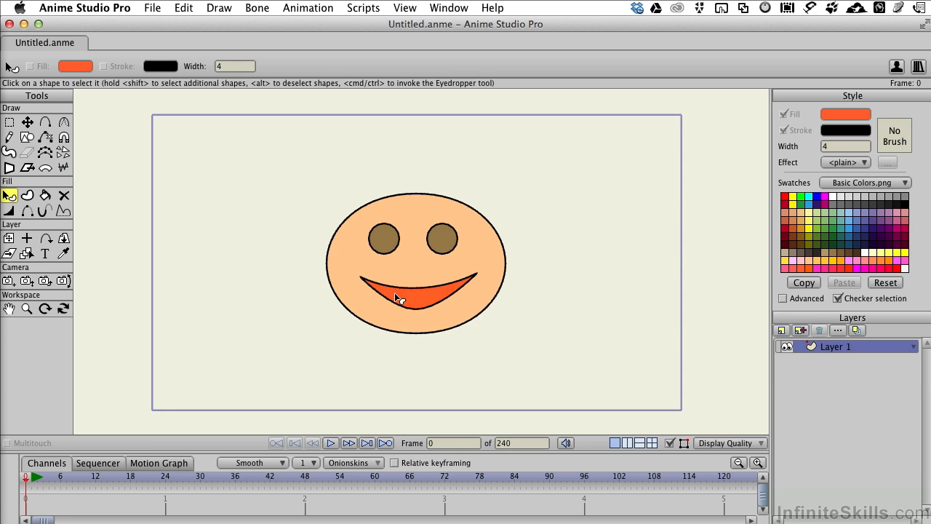
Step: Set the mouth shape's outline Width to 8 in the Style panel
left_click(412, 299)
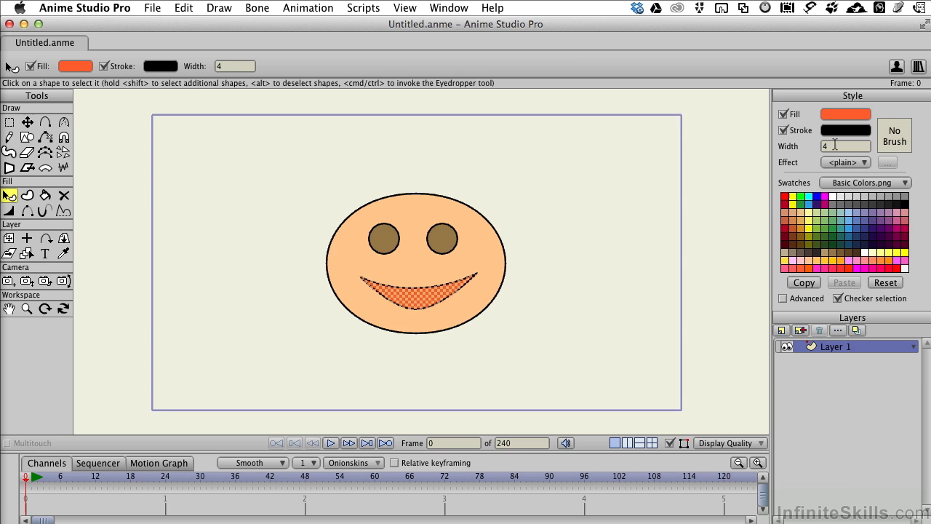
left_click_drag(836, 146, 821, 148)
type("8")
key("Return")
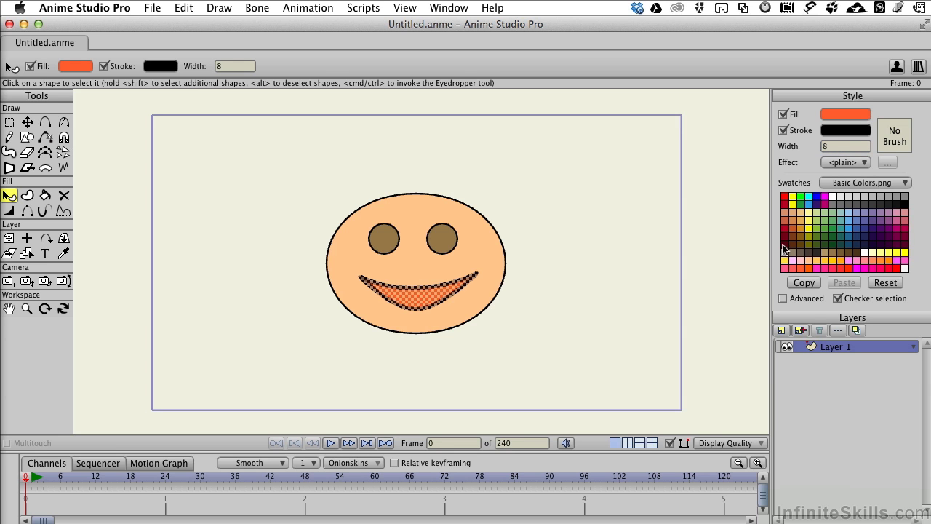
left_click(613, 295)
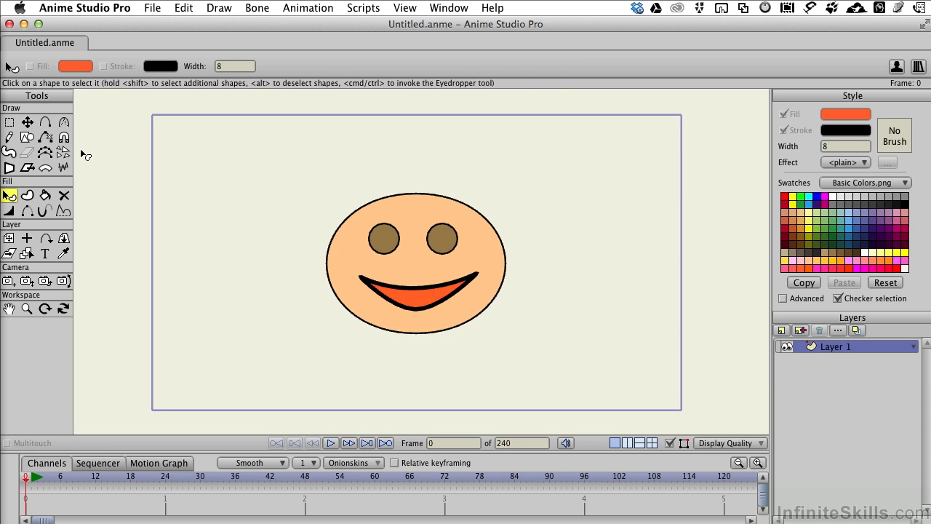
left_click(27, 123)
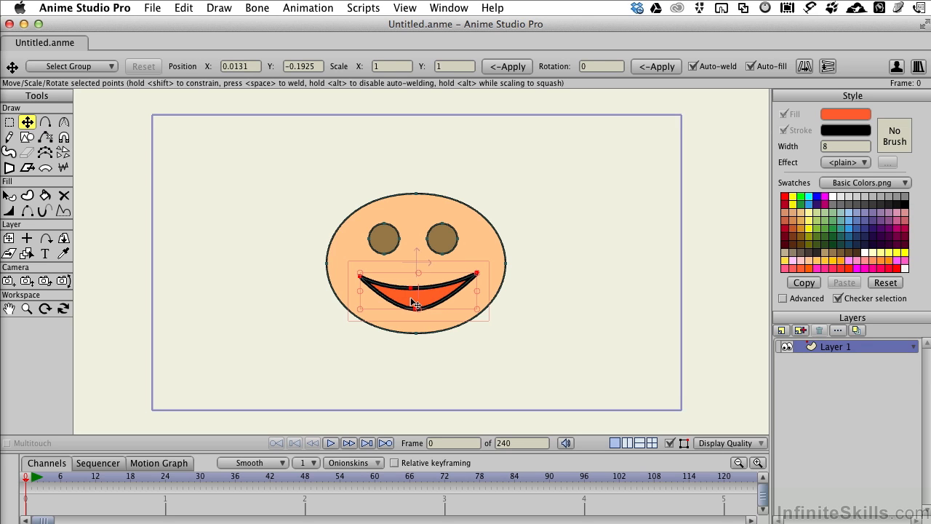
Step: Hide the mouth's upper-left and upper-right outline edges, keeping only the lower stroke
left_click(27, 211)
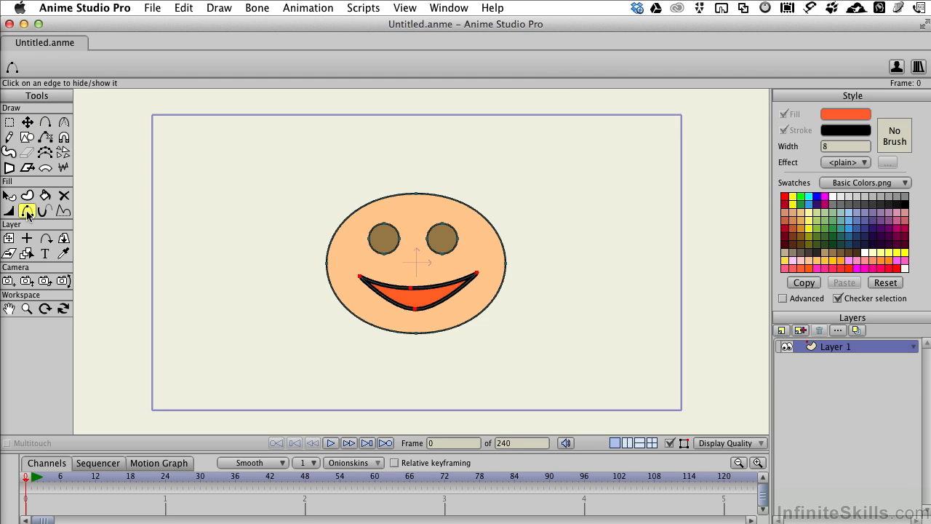
left_click(394, 288)
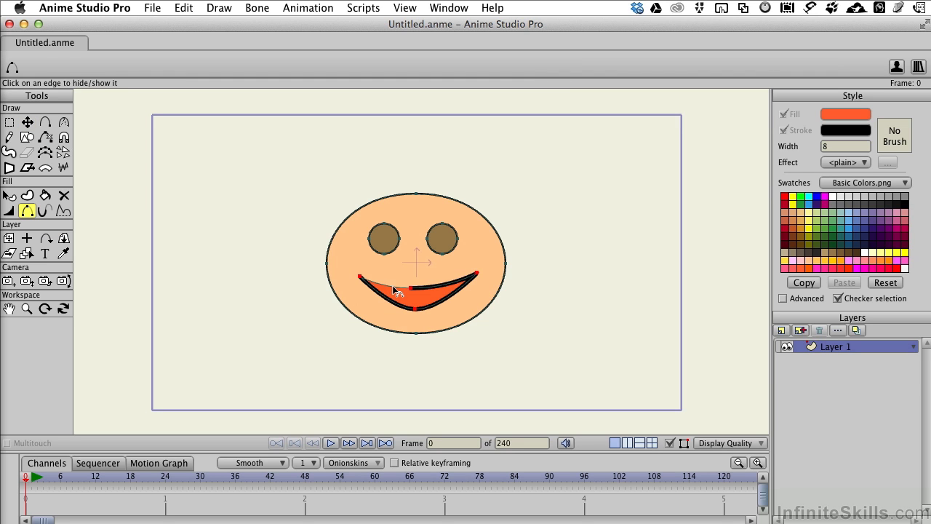
left_click(441, 286)
left_click(9, 122)
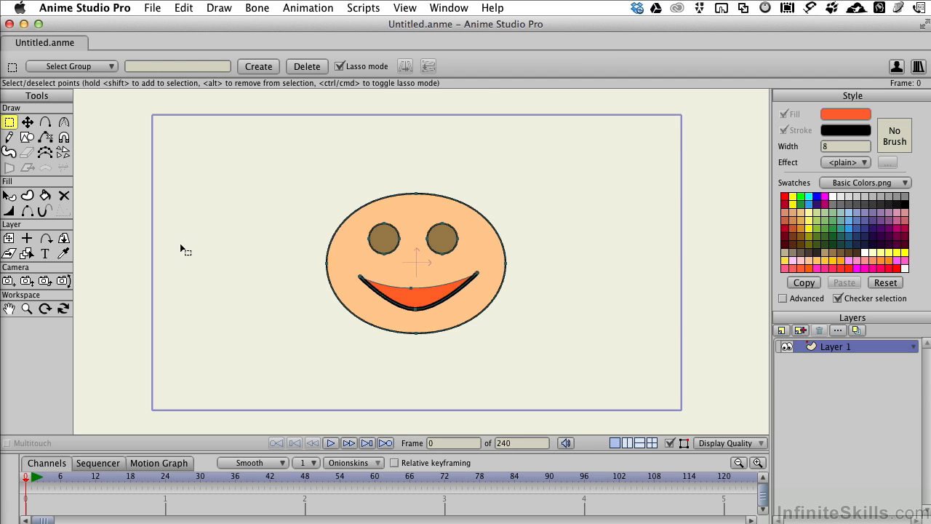
Step: Change the mouth's stroke colour to red using the Color Picker
left_click(9, 198)
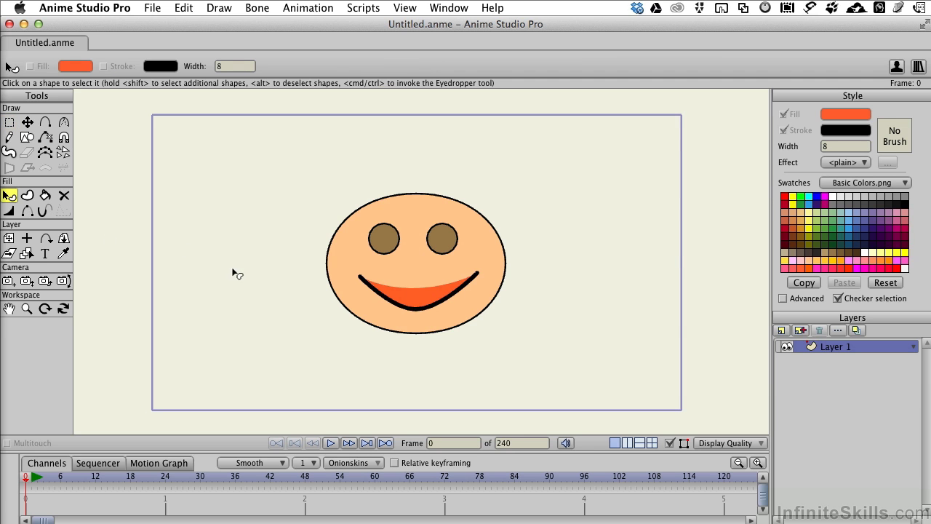
left_click(423, 305)
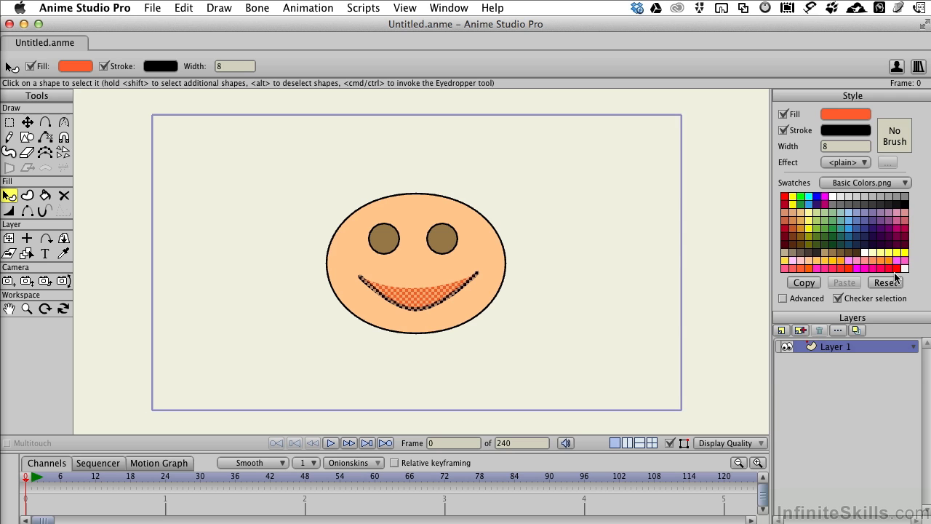
left_click(845, 133)
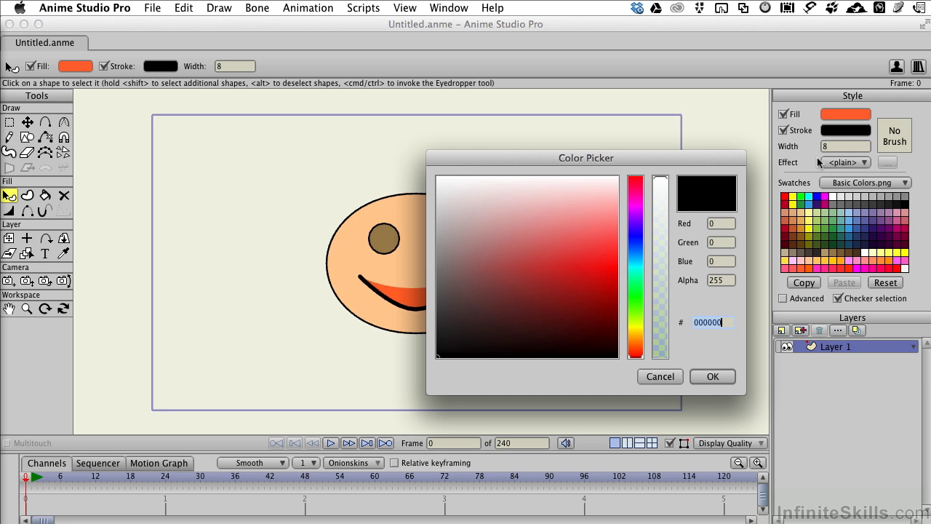
left_click(612, 277)
left_click(712, 377)
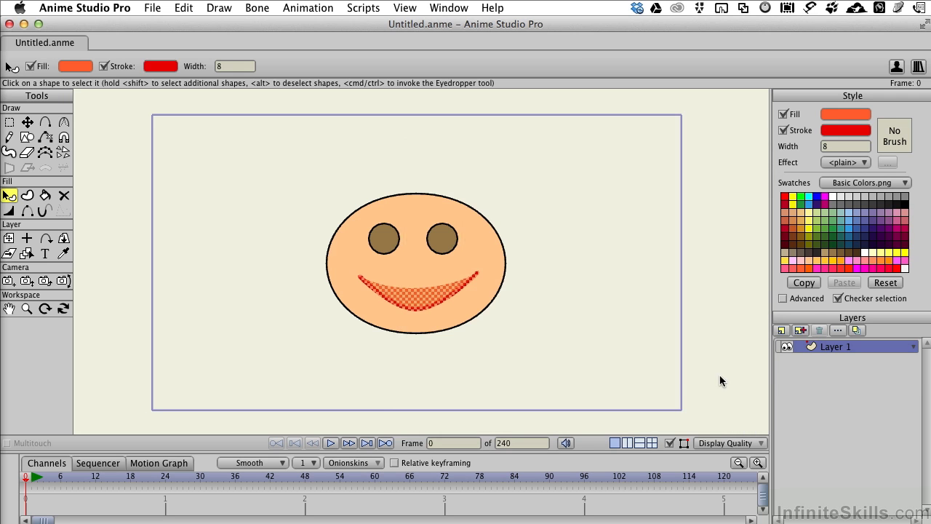
left_click(501, 338)
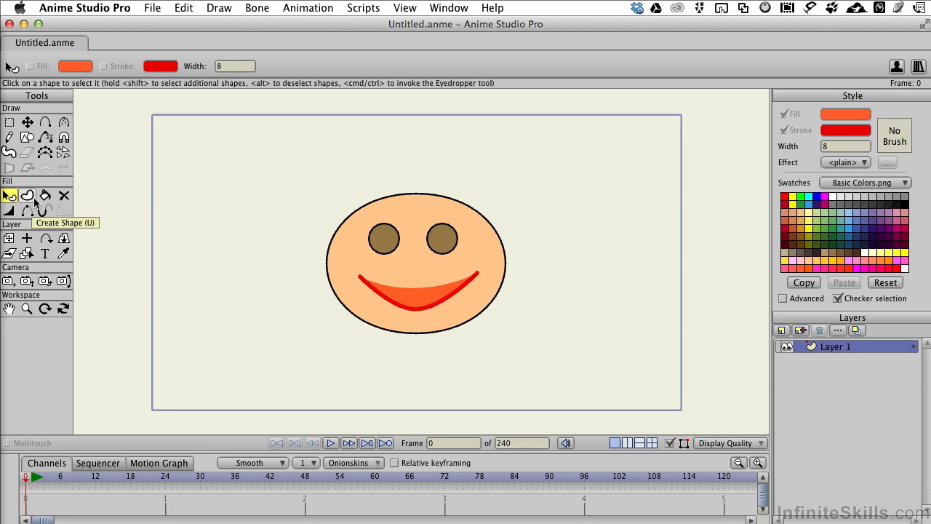
left_click(48, 138)
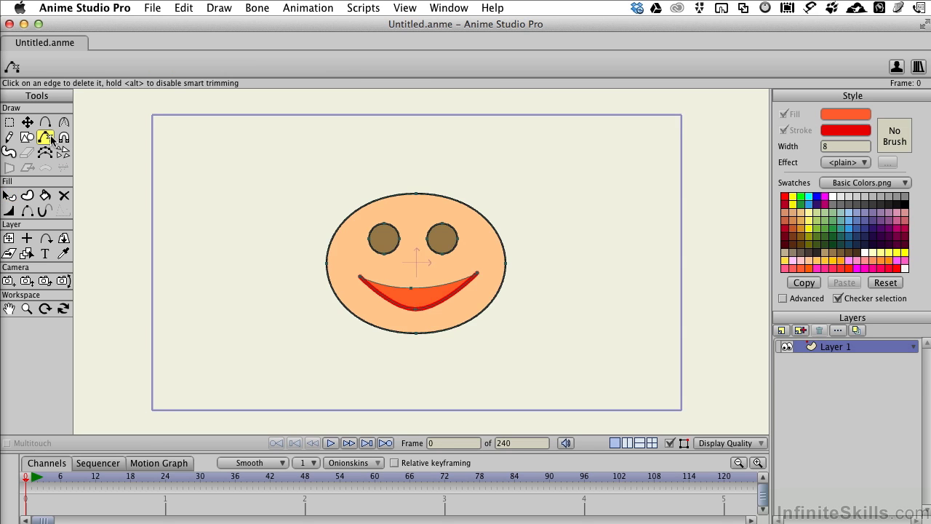
left_click(434, 285)
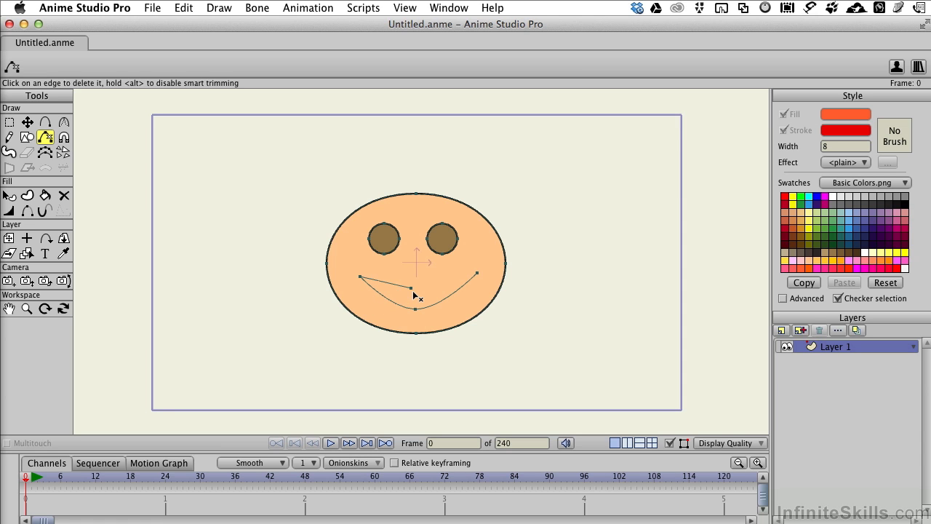
left_click(181, 9)
left_click(194, 25)
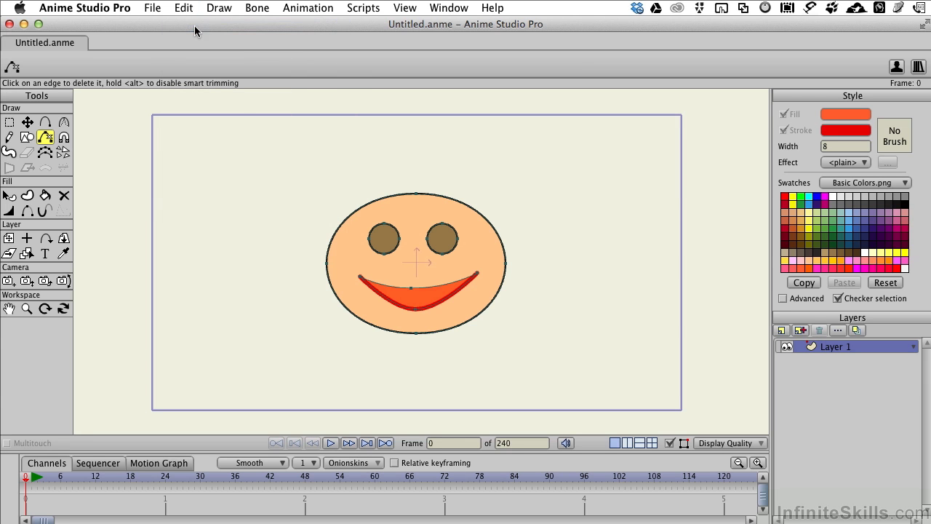
left_click(9, 195)
left_click(486, 246)
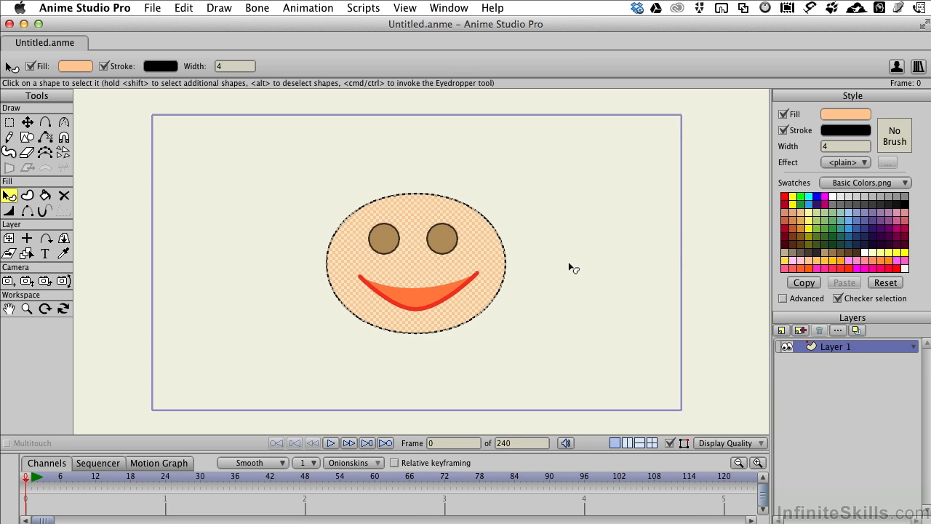
Step: Draw a small ellipse to the right of the face with the Draw Shape tool
left_click(612, 268)
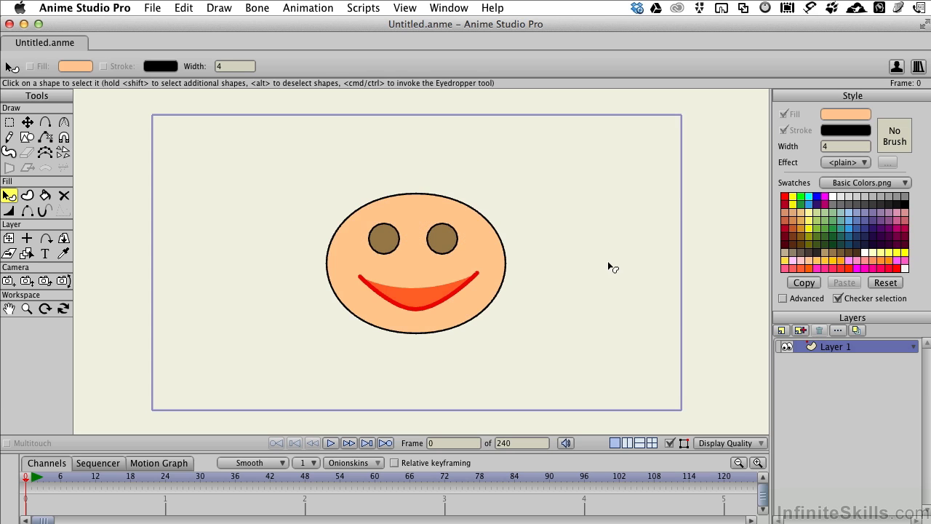
left_click(28, 138)
left_click(166, 69)
mouse_move(538, 228)
left_mouse_down()
mouse_move(575, 258)
mouse_move(586, 293)
mouse_move(577, 293)
mouse_move(586, 292)
left_mouse_up()
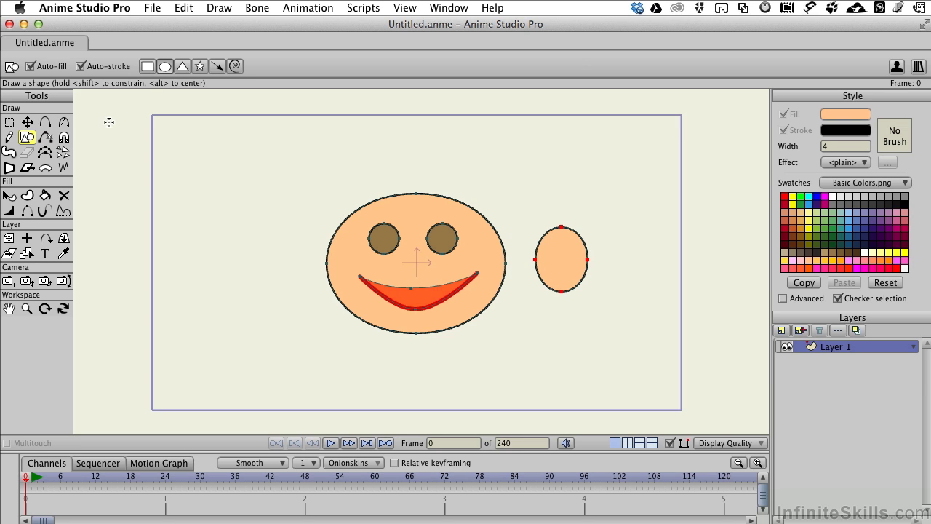
Step: Delete the small oval's upper-left and lower-left edges, leaving an open curve
left_click(45, 138)
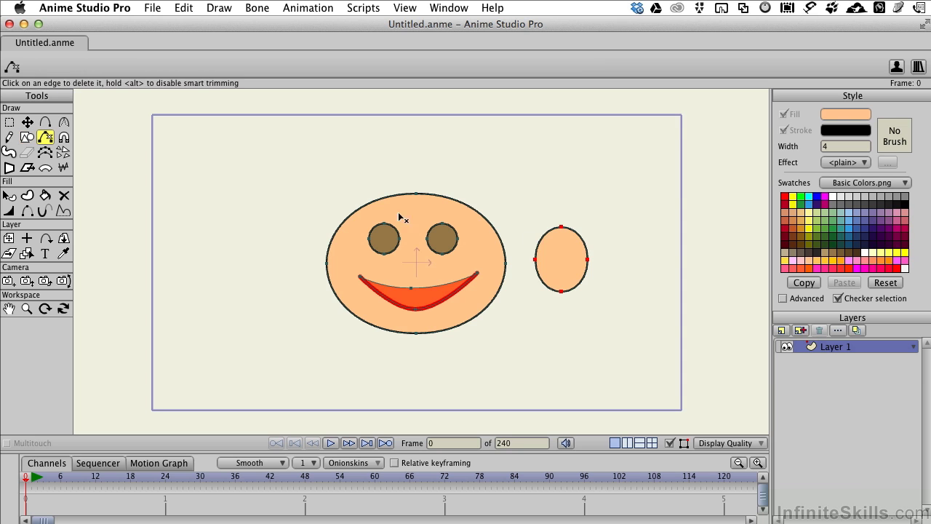
left_click(539, 241)
left_click(540, 273)
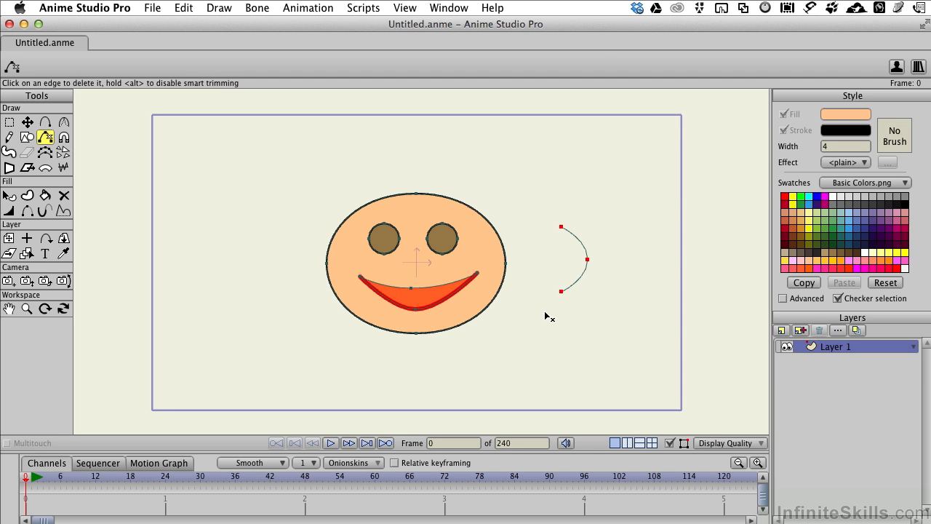
Step: Move the curve against the face and weld its top and bottom ends onto the face outline
left_click(27, 122)
left_click_drag(582, 278, 517, 280)
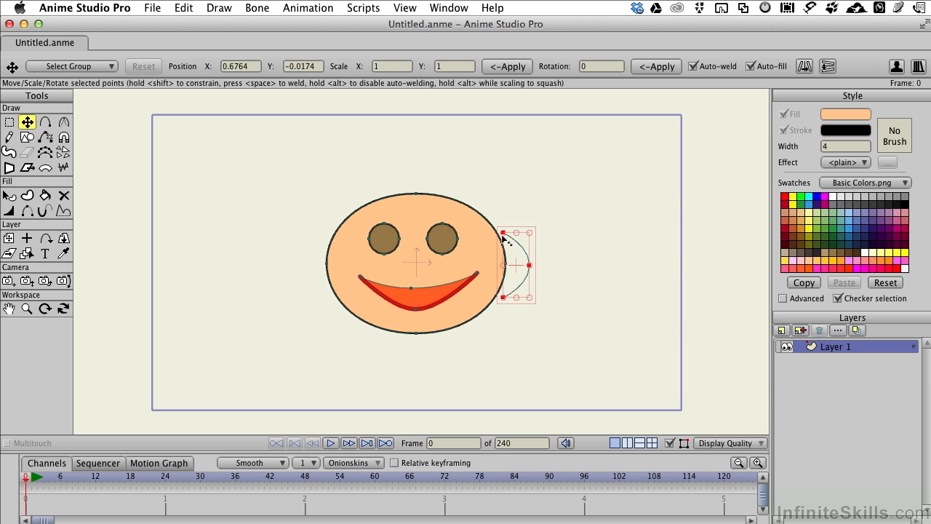
left_click(511, 210)
left_click_drag(504, 233, 497, 233)
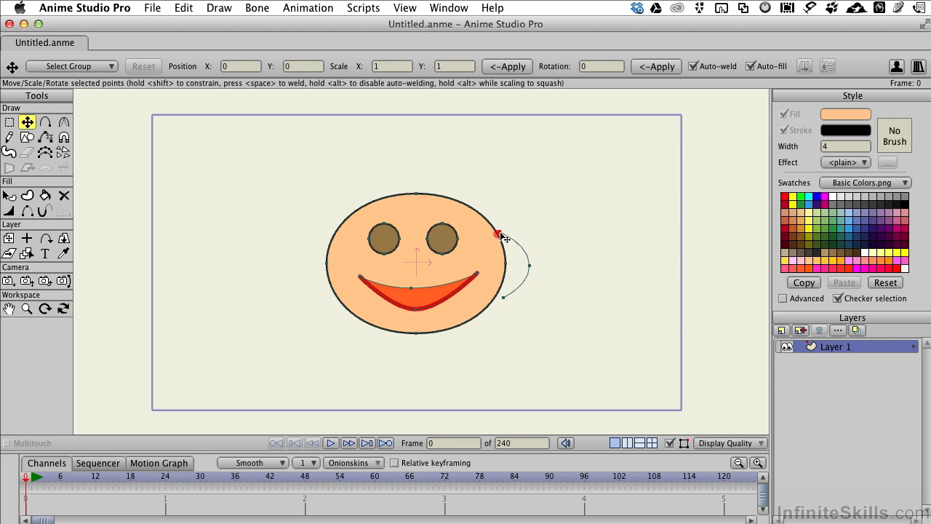
key("ctrl+a")
key("ctrl+z")
key("ctrl+z")
key("ctrl+z")
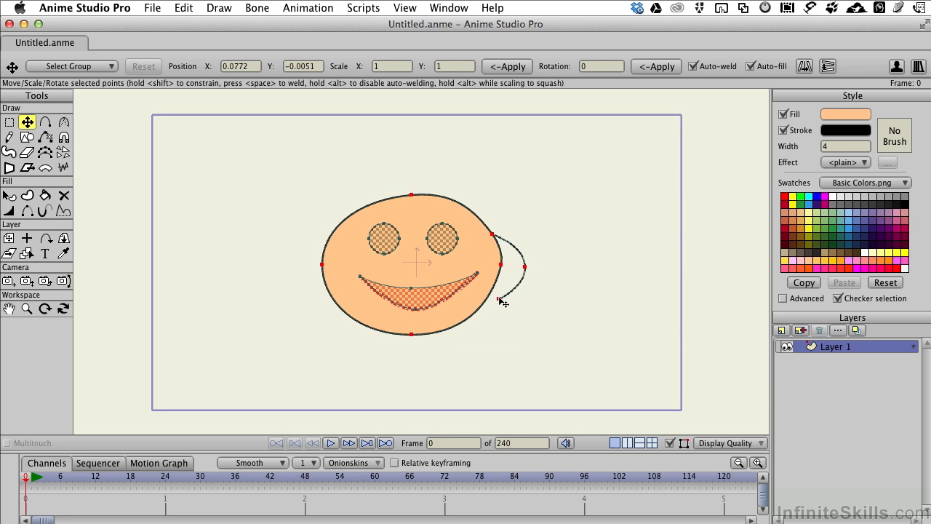
left_click_drag(509, 298, 498, 296)
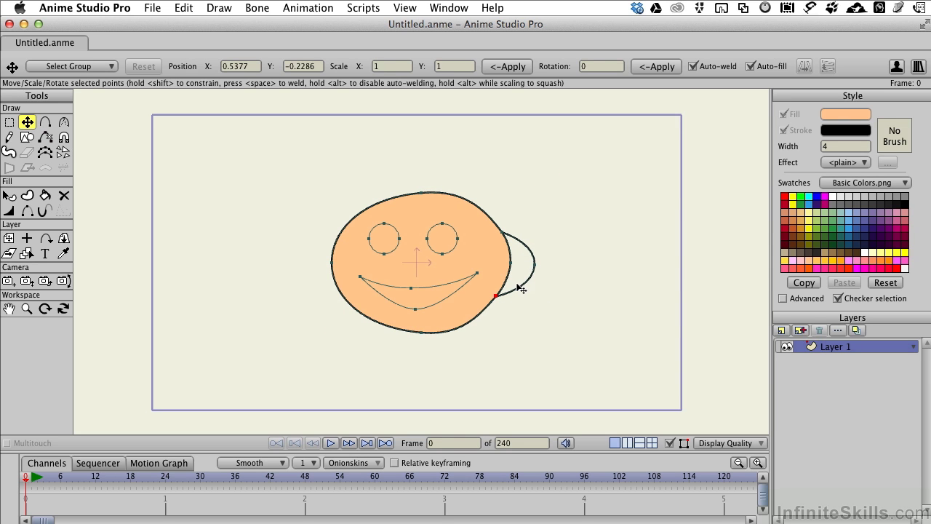
Step: Fill the ear region with peach using the Paint Bucket tool
left_click(45, 195)
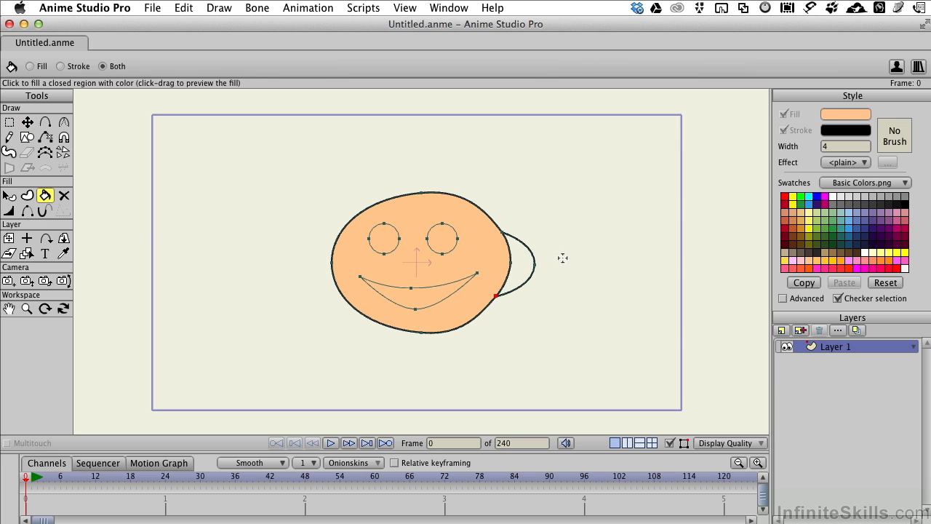
left_click(524, 269)
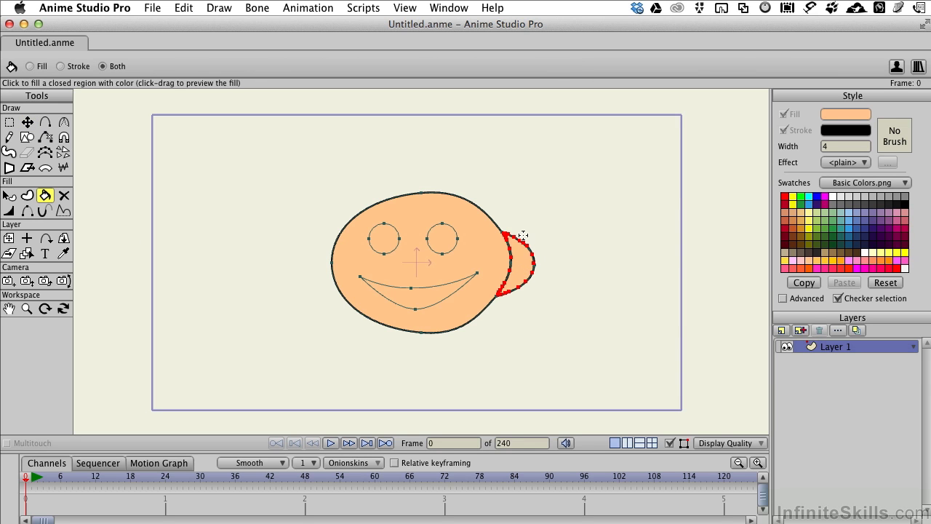